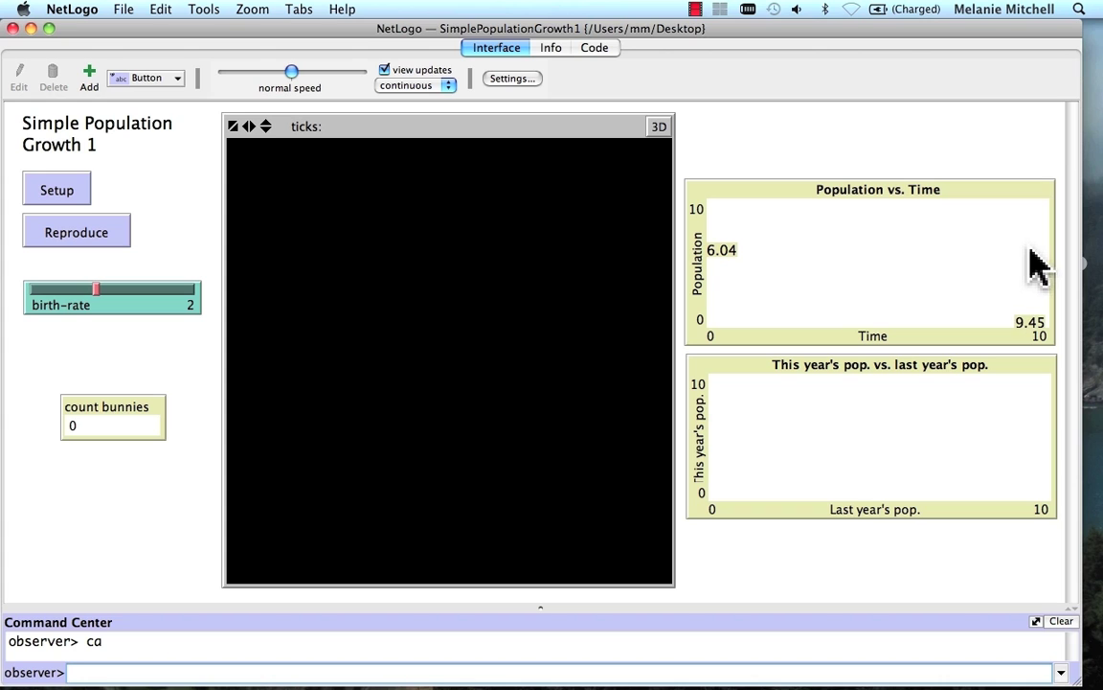
Step: Set up one bunny and reproduce nine generations until count bunnies reads 512
{"action": "left_click", "coordinate": [63, 189]}
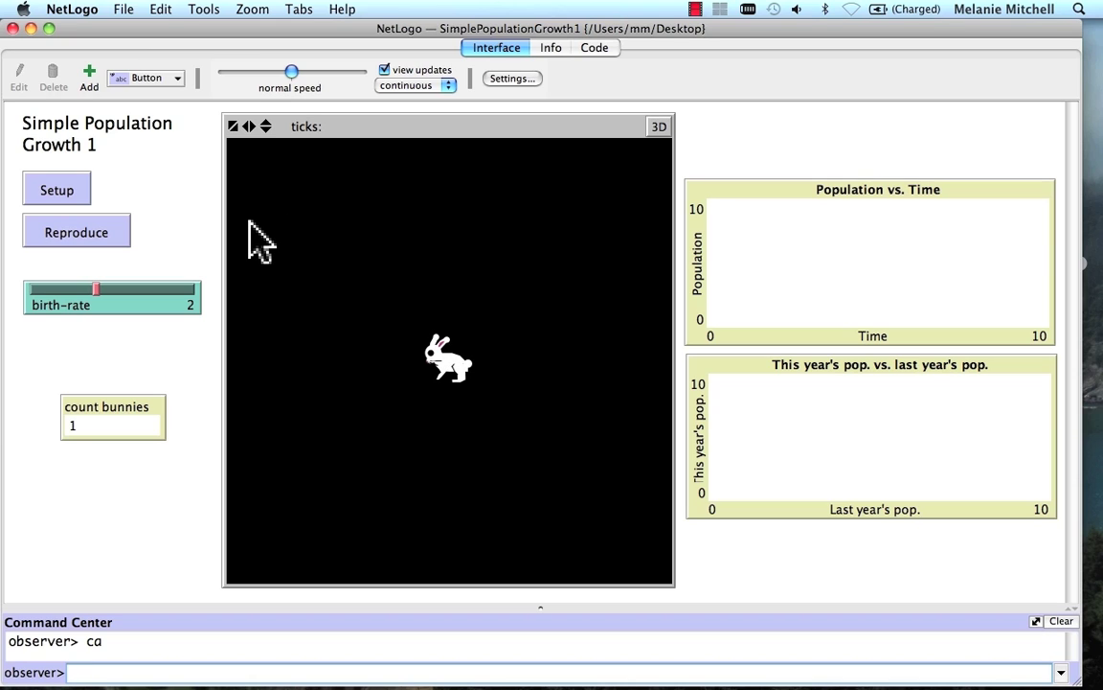
{"action": "left_click", "coordinate": [96, 233]}
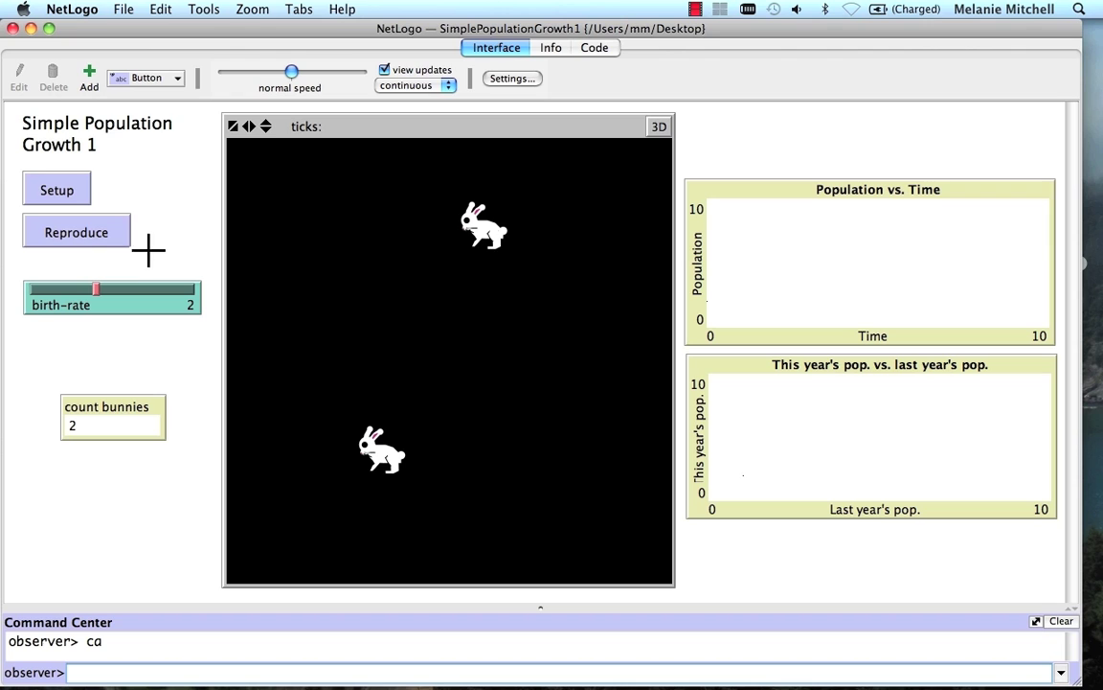
{"action": "left_click", "coordinate": [113, 245]}
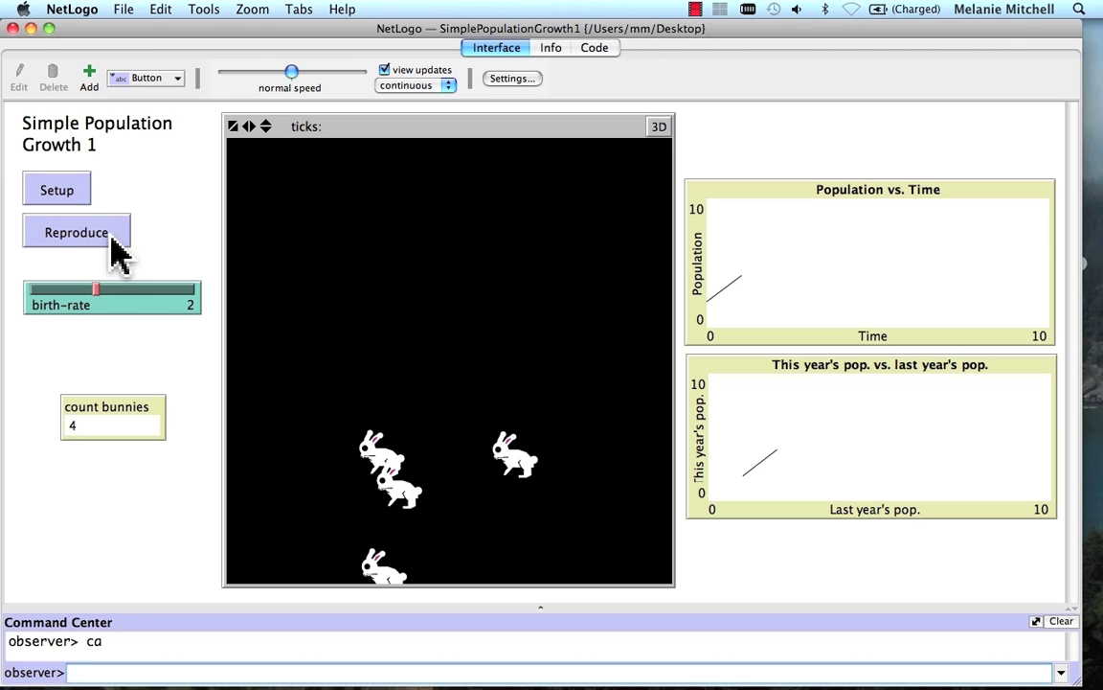
{"action": "left_click", "coordinate": [113, 245]}
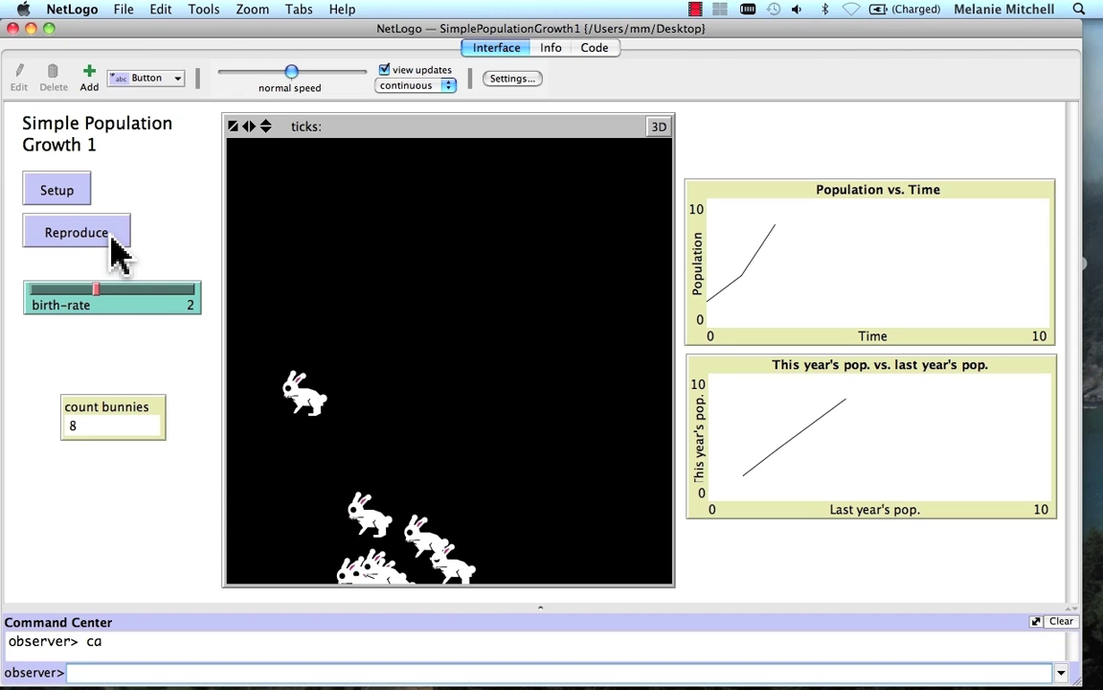
{"action": "left_click", "coordinate": [113, 245]}
{"action": "left_click", "coordinate": [113, 245]}
{"action": "left_click", "coordinate": [113, 245]}
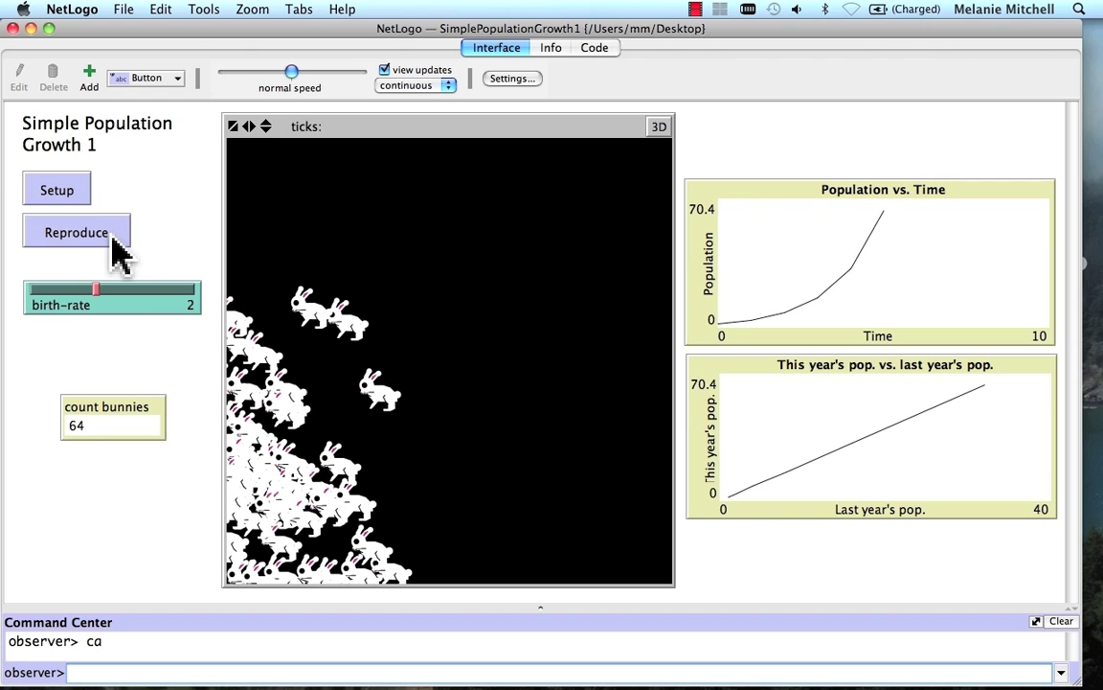
{"action": "left_click", "coordinate": [113, 245]}
{"action": "left_click", "coordinate": [113, 245]}
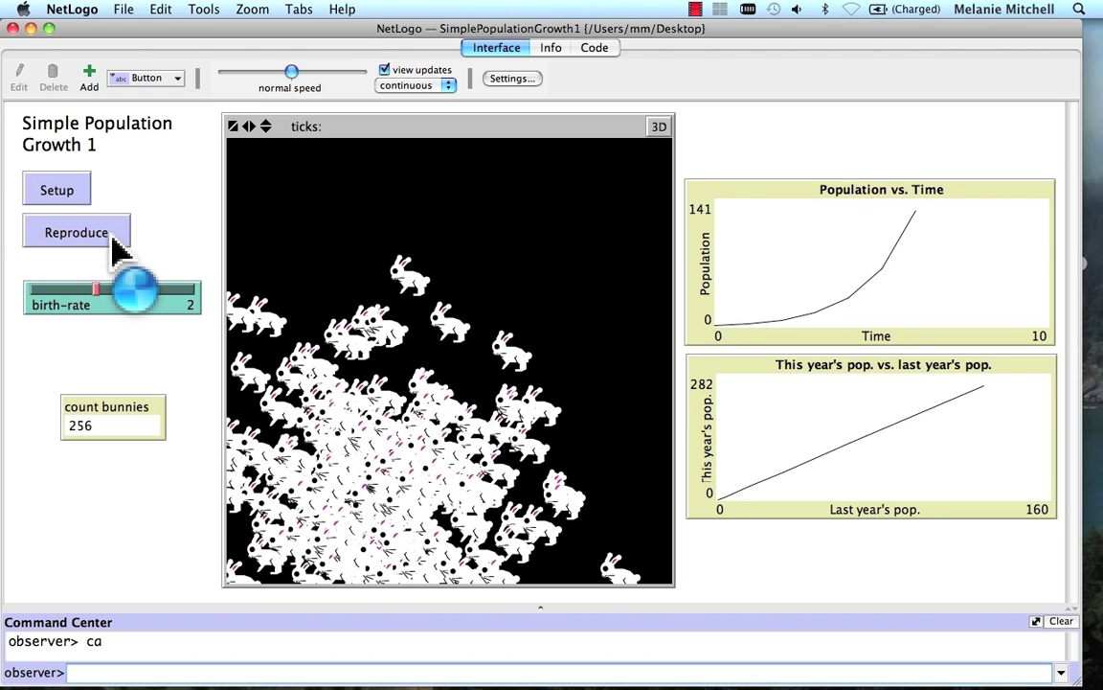
{"action": "left_click", "coordinate": [113, 245]}
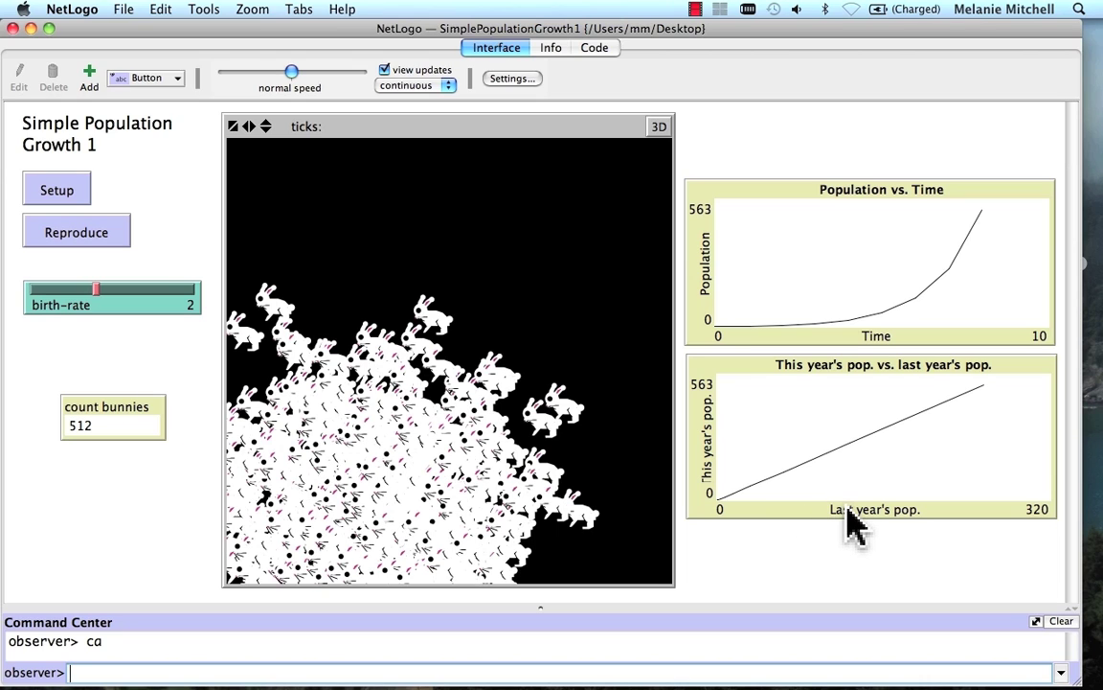
{"action": "mouse_move", "coordinate": [847, 461]}
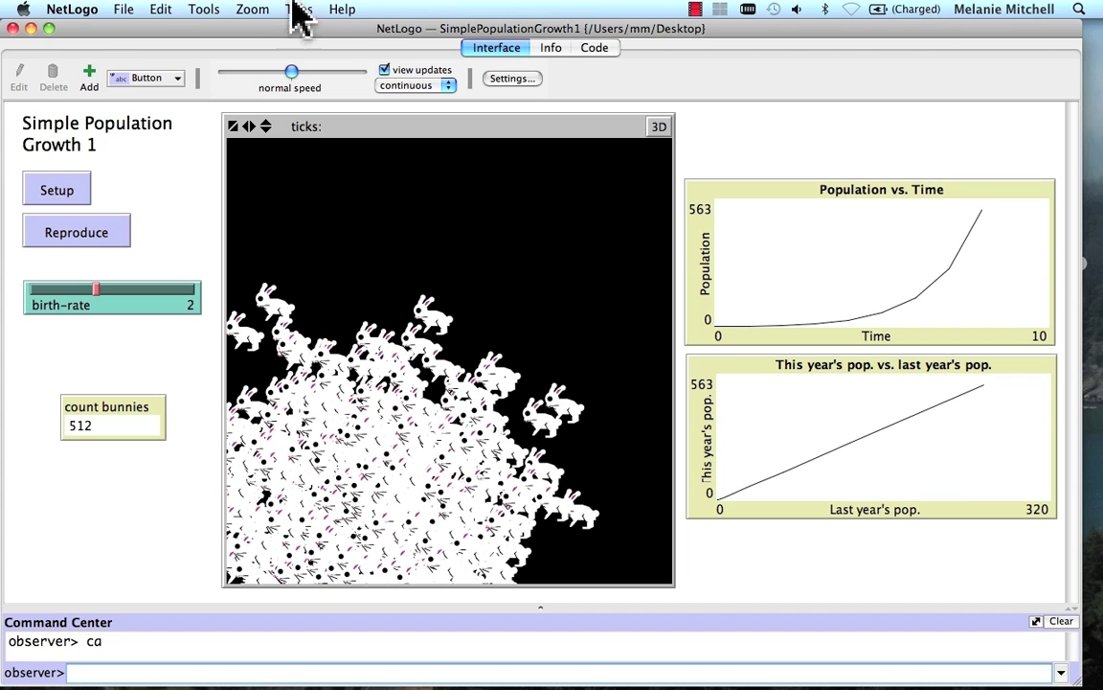
Step: Minimize the NetLogo window to the Dock to reveal the desktop
{"action": "left_click", "coordinate": [31, 29]}
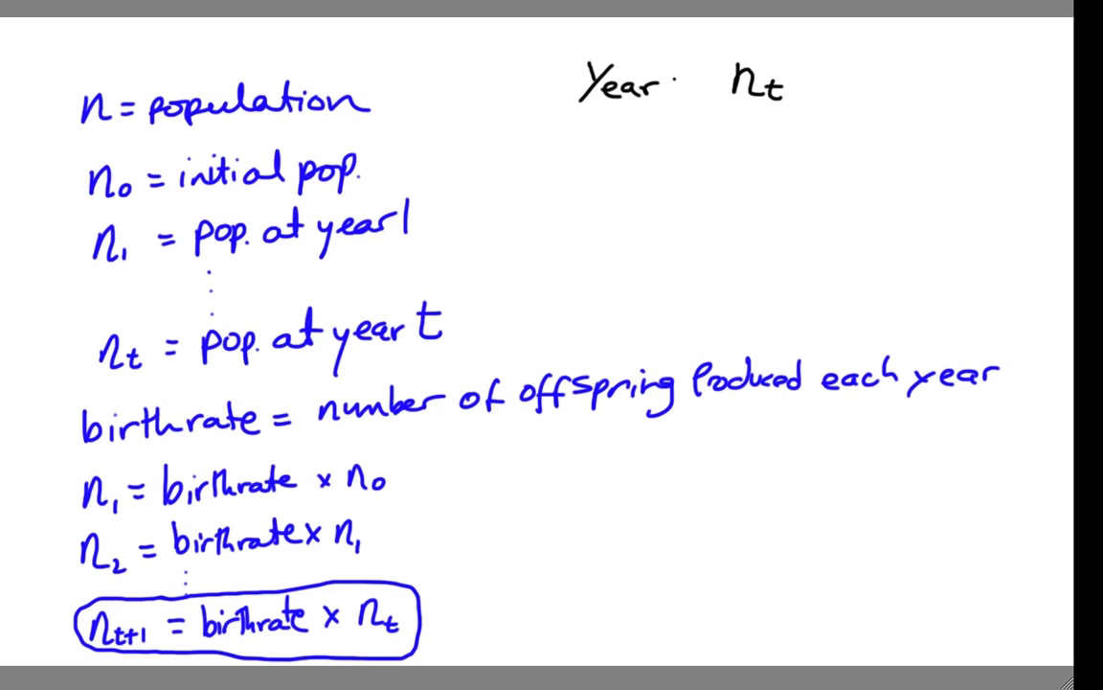
Step: Add t to the Year heading, underline it, and fill rows 0, 1 → 2, 2 → 4
{"action": "mouse_move", "coordinate": [678, 71]}
{"action": "left_mouse_down"}
{"action": "mouse_move", "coordinate": [691, 98]}
{"action": "mouse_move", "coordinate": [692, 84]}
{"action": "left_mouse_up"}
{"action": "left_click_drag", "start_coordinate": [579, 112], "coordinate": [807, 116]}
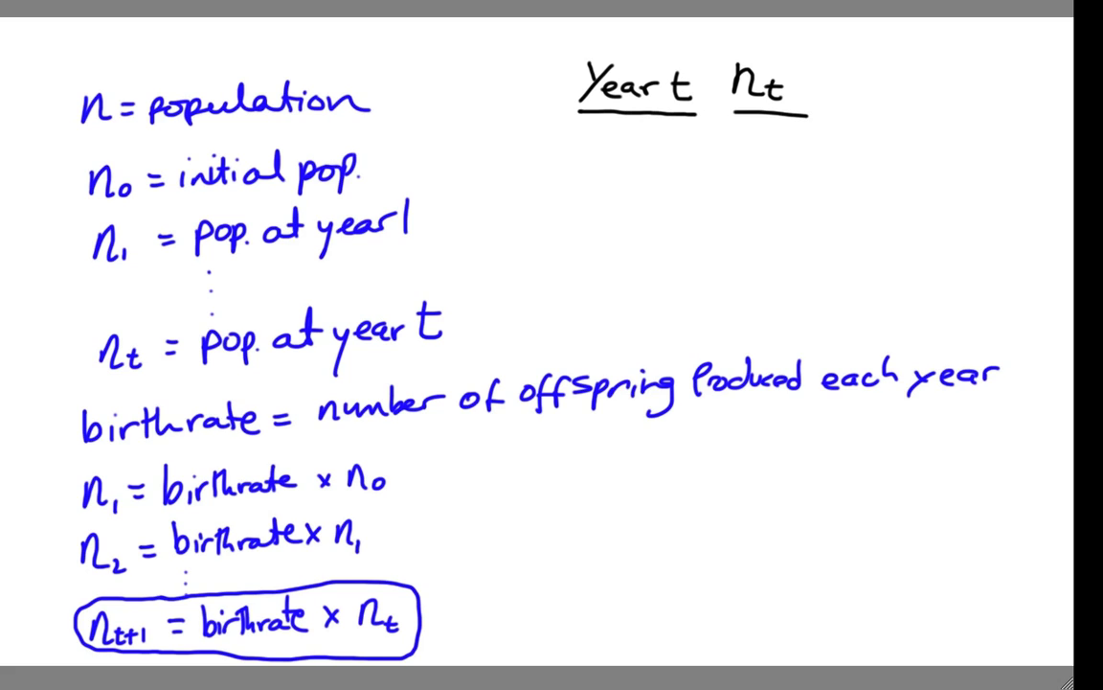
{"action": "mouse_move", "coordinate": [650, 130]}
{"action": "left_mouse_down"}
{"action": "mouse_move", "coordinate": [642, 147]}
{"action": "mouse_move", "coordinate": [655, 134]}
{"action": "left_mouse_up"}
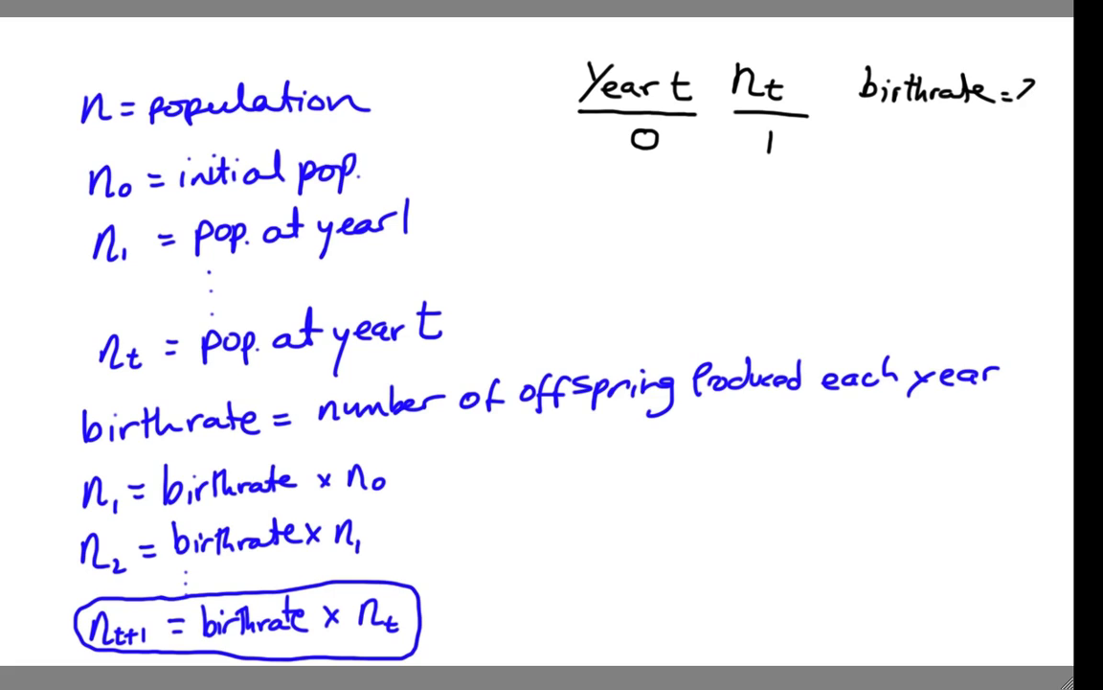
{"action": "left_click_drag", "start_coordinate": [644, 179], "coordinate": [646, 203]}
{"action": "left_click_drag", "start_coordinate": [766, 185], "coordinate": [788, 203]}
{"action": "left_click_drag", "start_coordinate": [644, 231], "coordinate": [682, 245]}
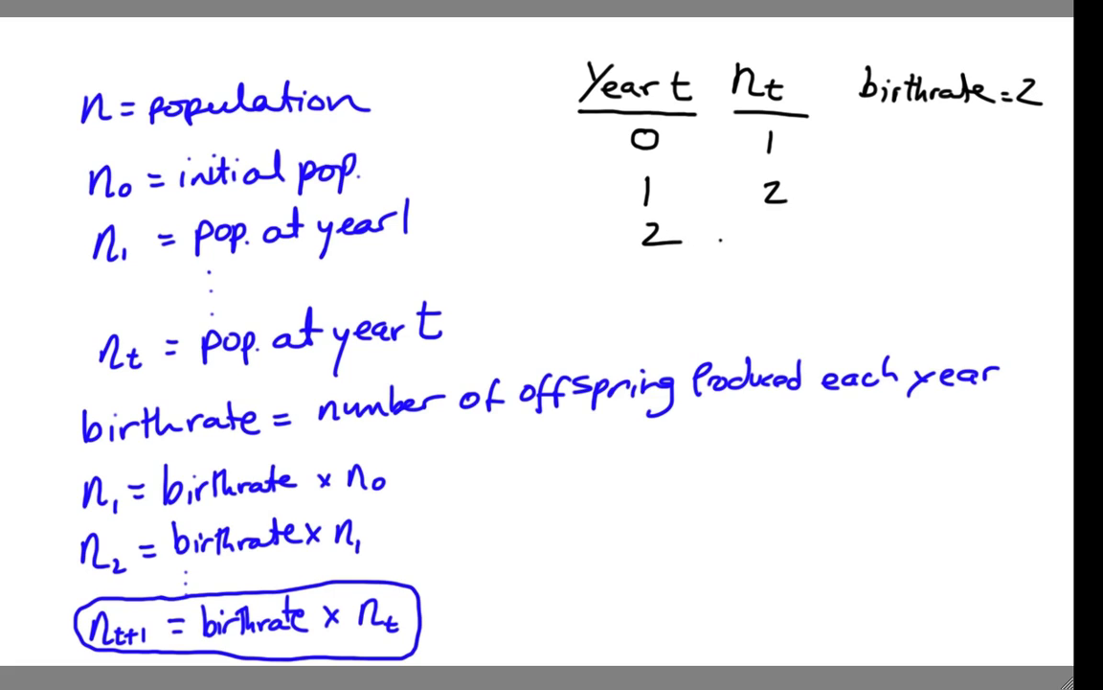
{"action": "mouse_move", "coordinate": [772, 220]}
{"action": "left_mouse_down"}
{"action": "mouse_move", "coordinate": [785, 236]}
{"action": "mouse_move", "coordinate": [777, 247]}
{"action": "left_mouse_up"}
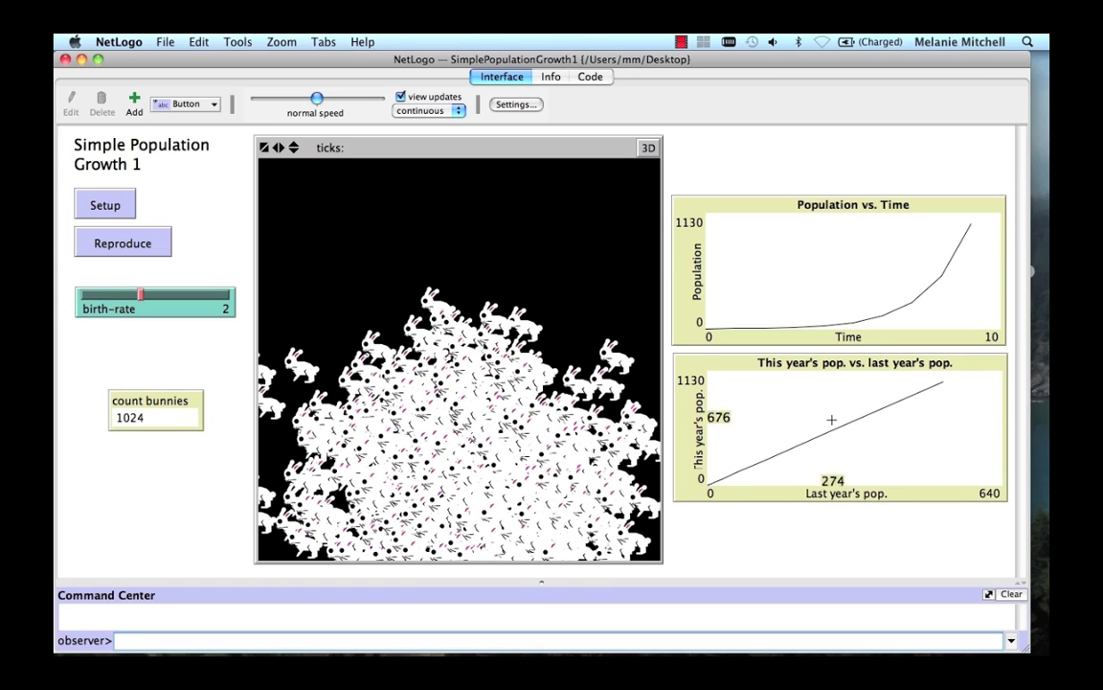
Step: Add a note below the plots reading 'n_(t+1) = birthrate * n_t' at font size 18
{"action": "left_click", "coordinate": [178, 105]}
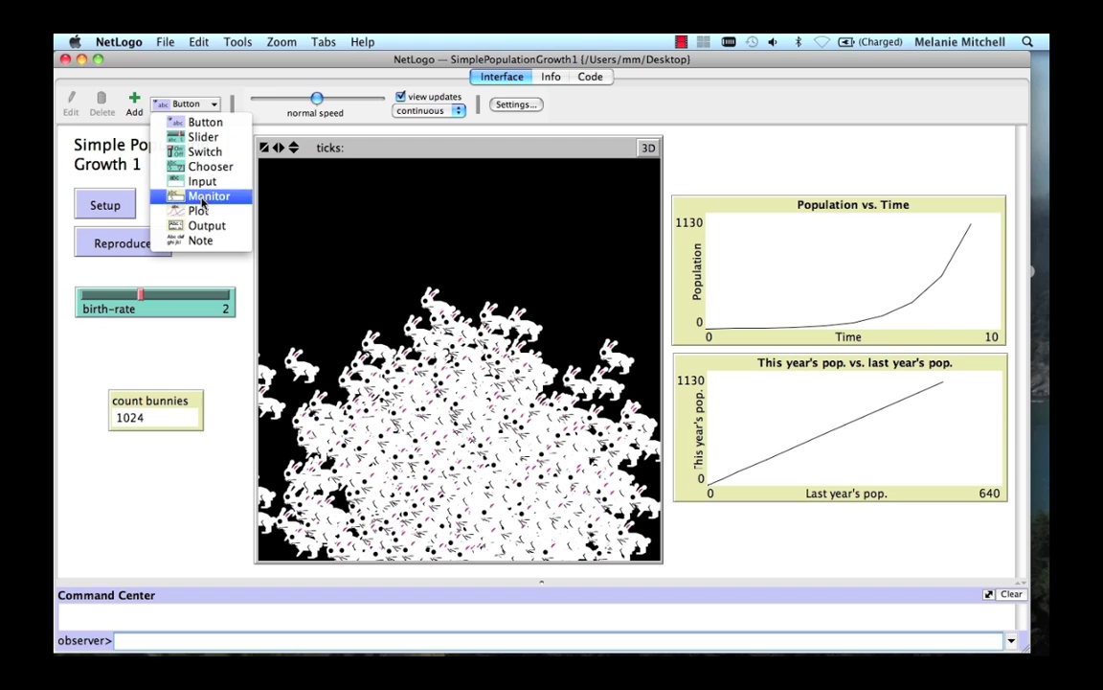
{"action": "left_click", "coordinate": [201, 242]}
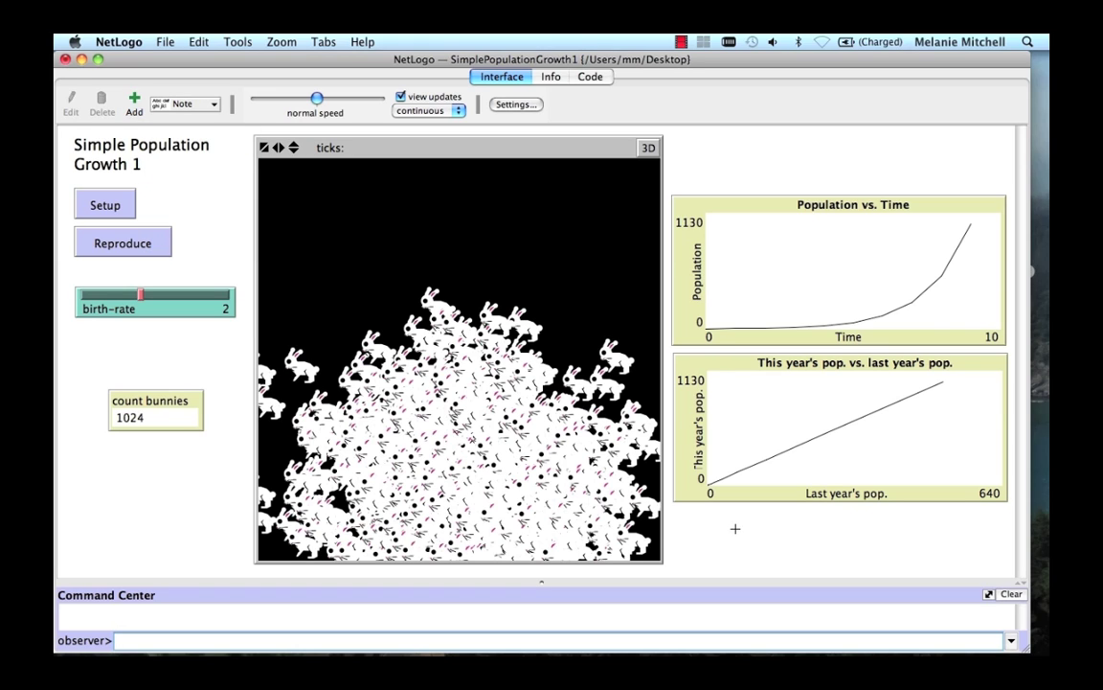
{"action": "left_click", "coordinate": [736, 525]}
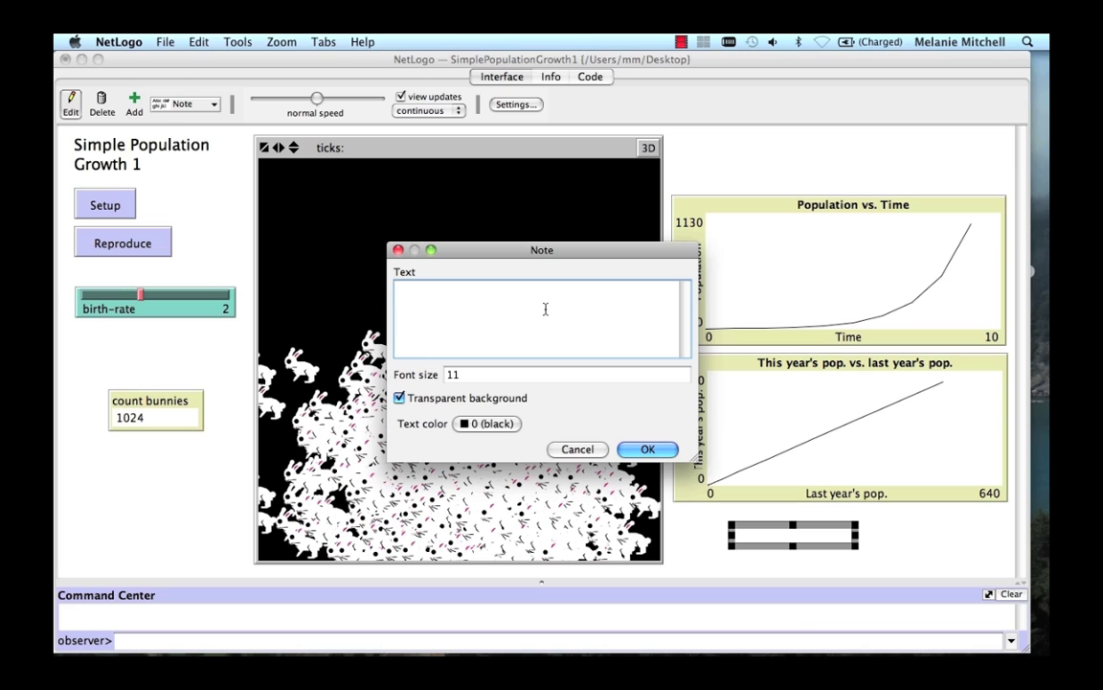
{"action": "type", "text": "N"}
{"action": "key", "text": "BackSpace"}
{"action": "type", "text": "n_(t+1"}
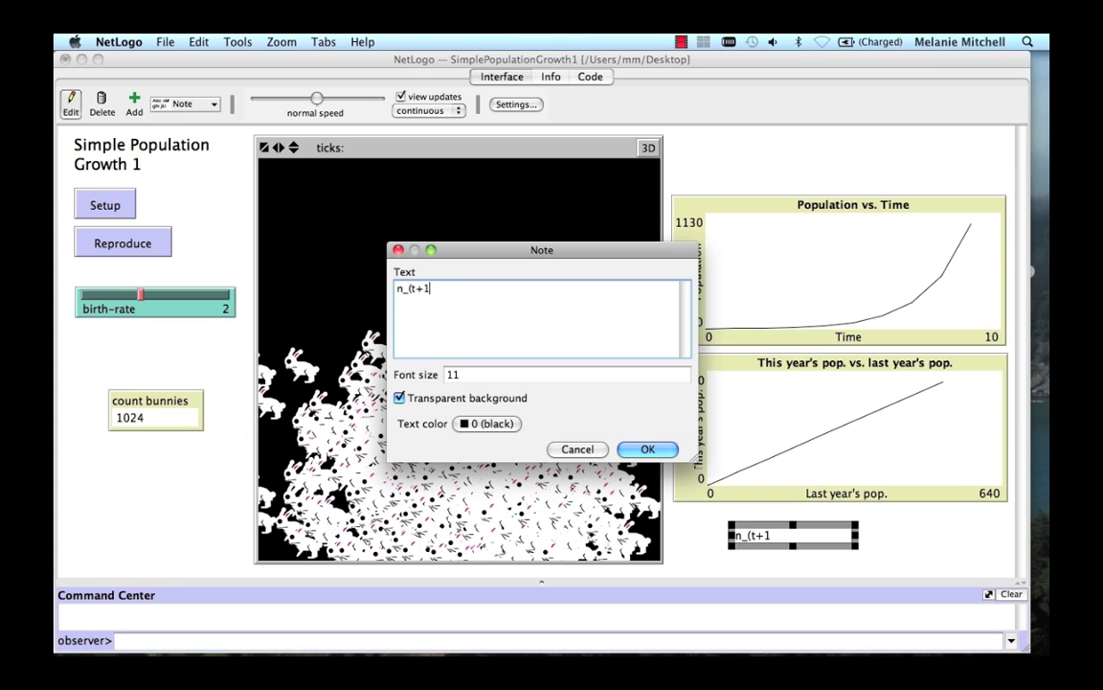
{"action": "type", "text": ") = "}
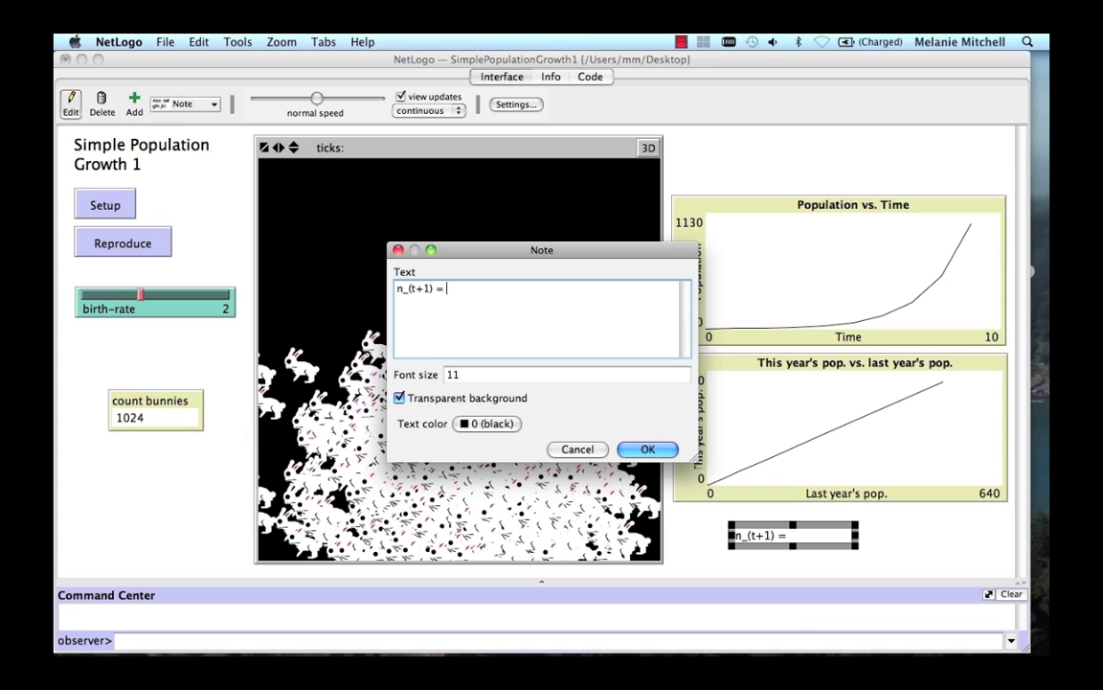
{"action": "type", "text": "birthrate * n"}
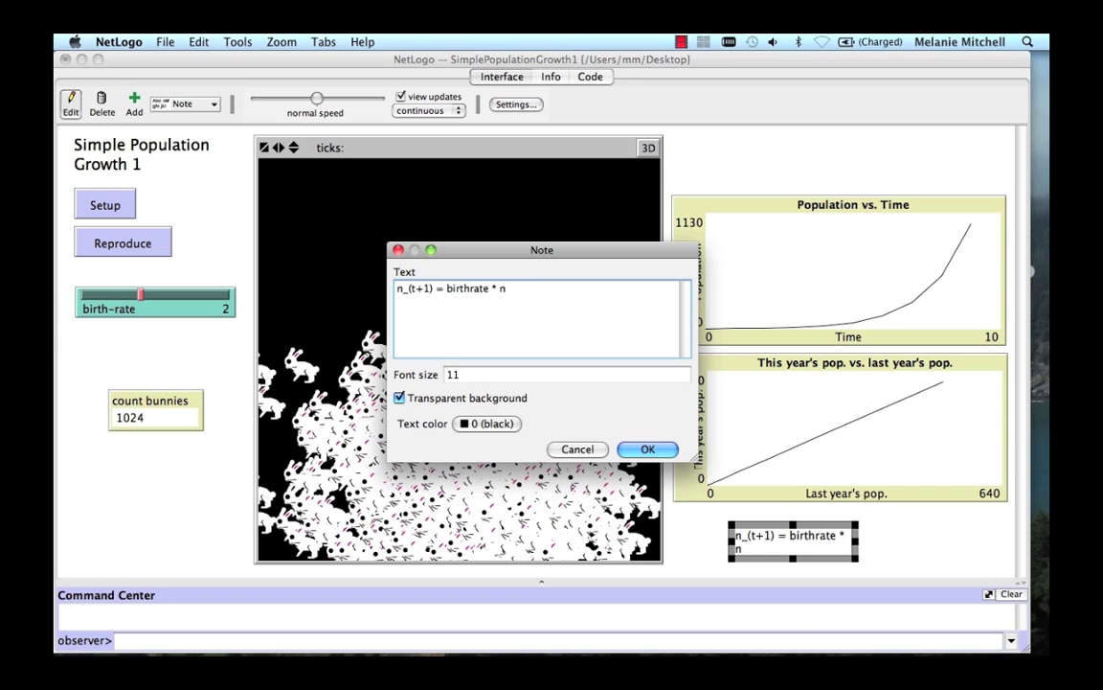
{"action": "type", "text": "_t"}
{"action": "key", "text": "Tab"}
{"action": "type", "text": "18"}
{"action": "left_click", "coordinate": [647, 450]}
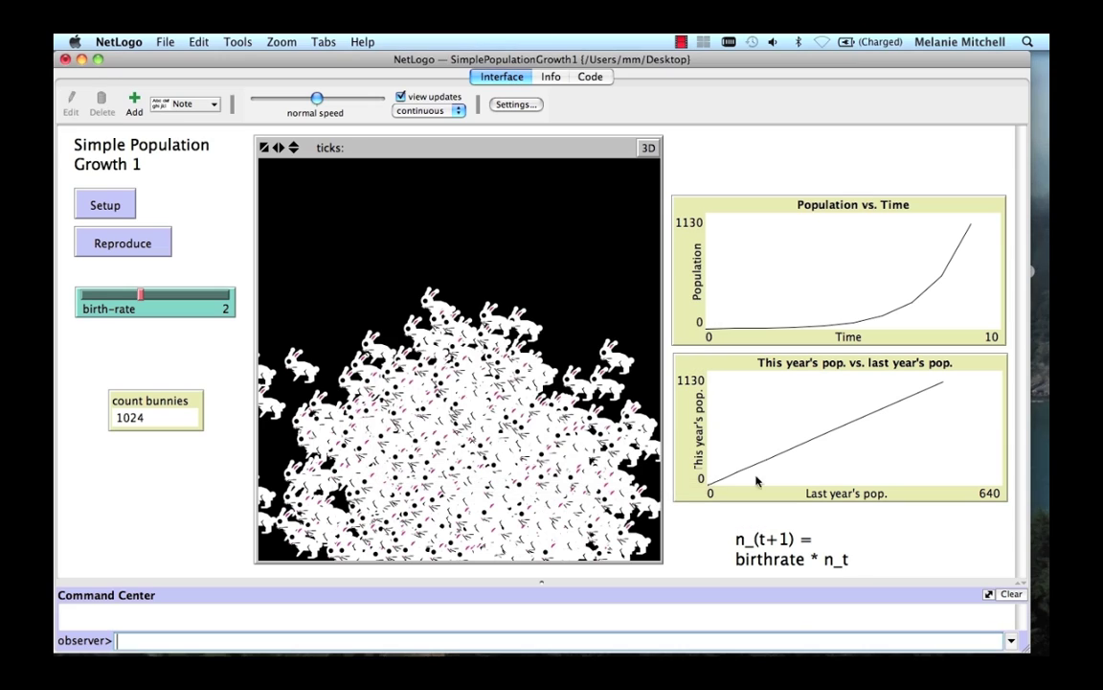
Step: Reposition the equation note beneath the year-over-year plot
{"action": "right_click", "coordinate": [816, 558]}
{"action": "left_click", "coordinate": [859, 579]}
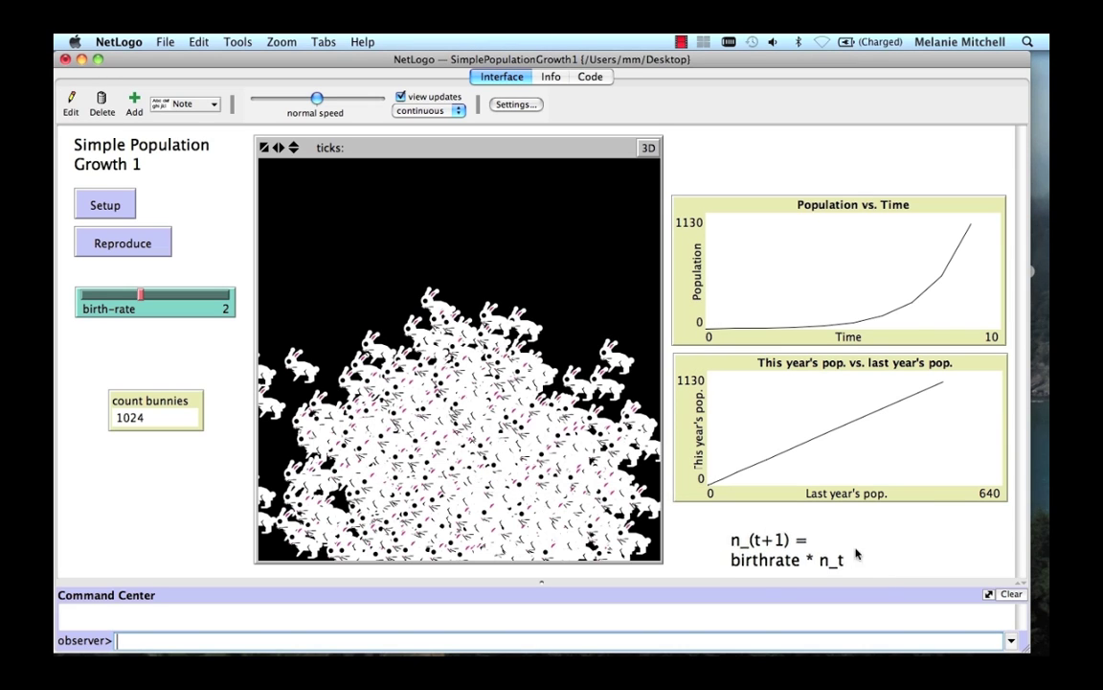
{"action": "left_click_drag", "start_coordinate": [859, 556], "coordinate": [934, 551]}
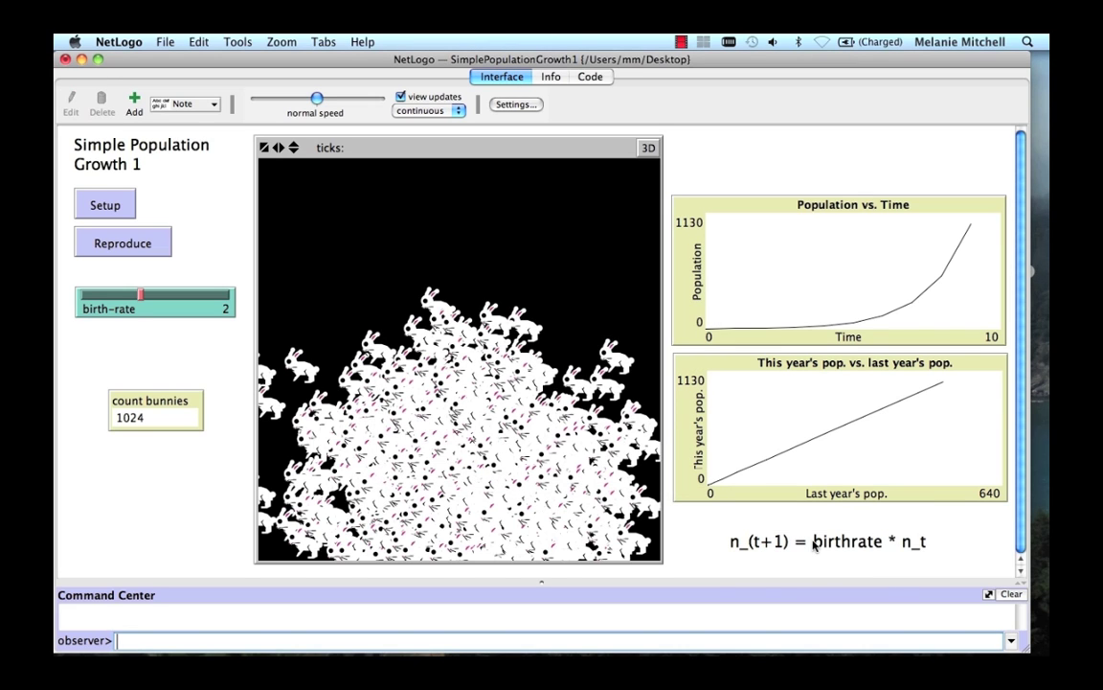
{"action": "left_click", "coordinate": [759, 548]}
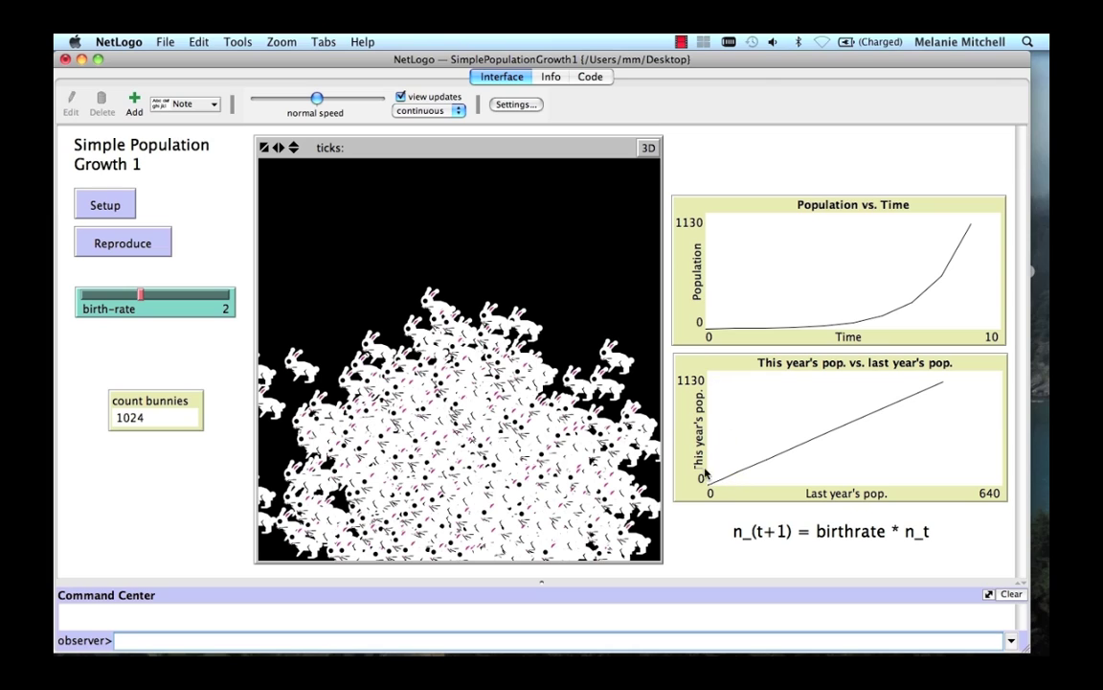
{"action": "left_click_drag", "start_coordinate": [702, 490], "coordinate": [849, 421]}
{"action": "left_click_drag", "start_coordinate": [837, 422], "coordinate": [684, 477]}
{"action": "left_click", "coordinate": [734, 433]}
{"action": "left_click", "coordinate": [716, 431]}
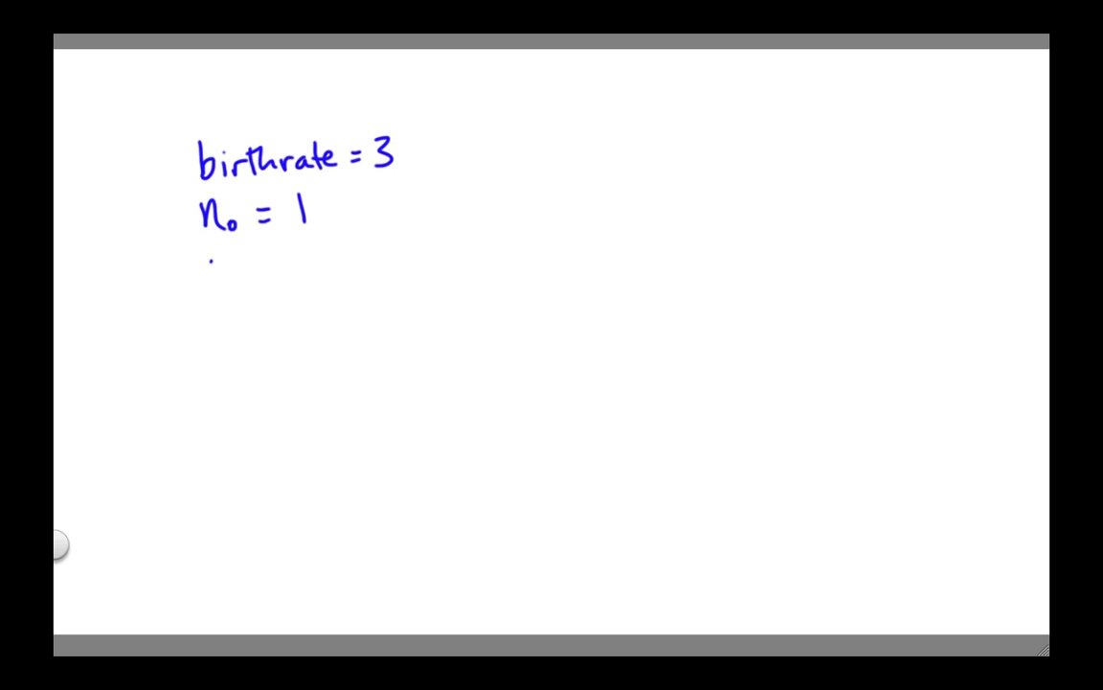
Step: Handwrite 'What is' on the third line beneath the quiz givens
{"action": "mouse_move", "coordinate": [209, 257]}
{"action": "left_mouse_down"}
{"action": "mouse_move", "coordinate": [257, 277]}
{"action": "mouse_move", "coordinate": [282, 260]}
{"action": "mouse_move", "coordinate": [310, 276]}
{"action": "left_mouse_up"}
{"action": "left_click", "coordinate": [309, 256]}
{"action": "left_click_drag", "start_coordinate": [331, 261], "coordinate": [317, 275]}
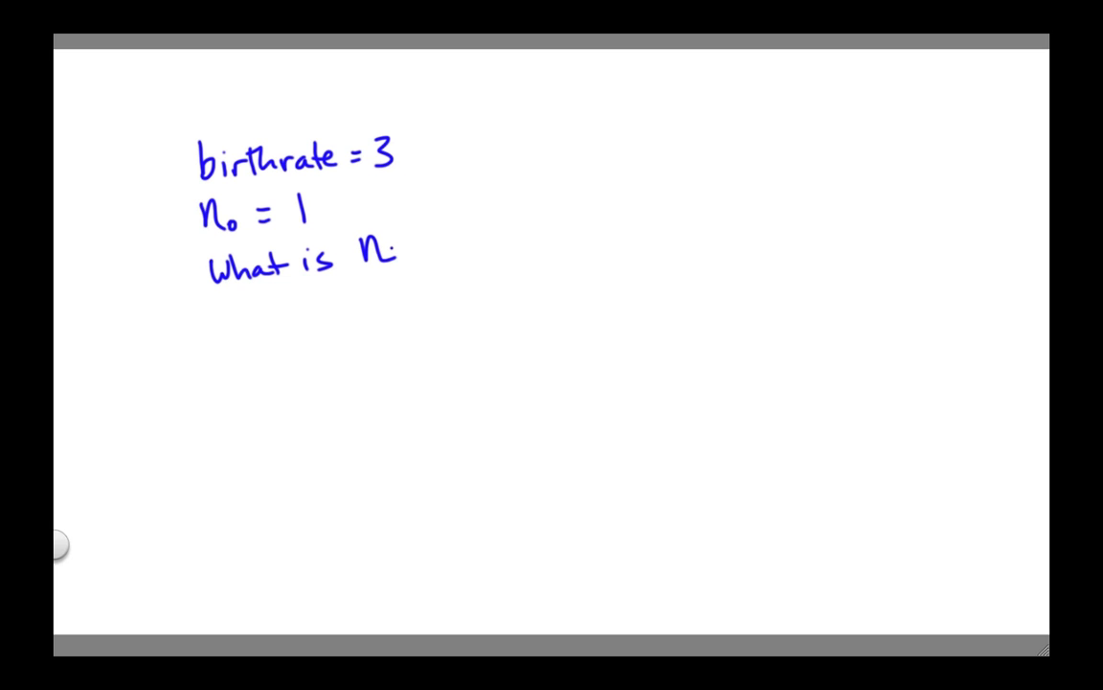